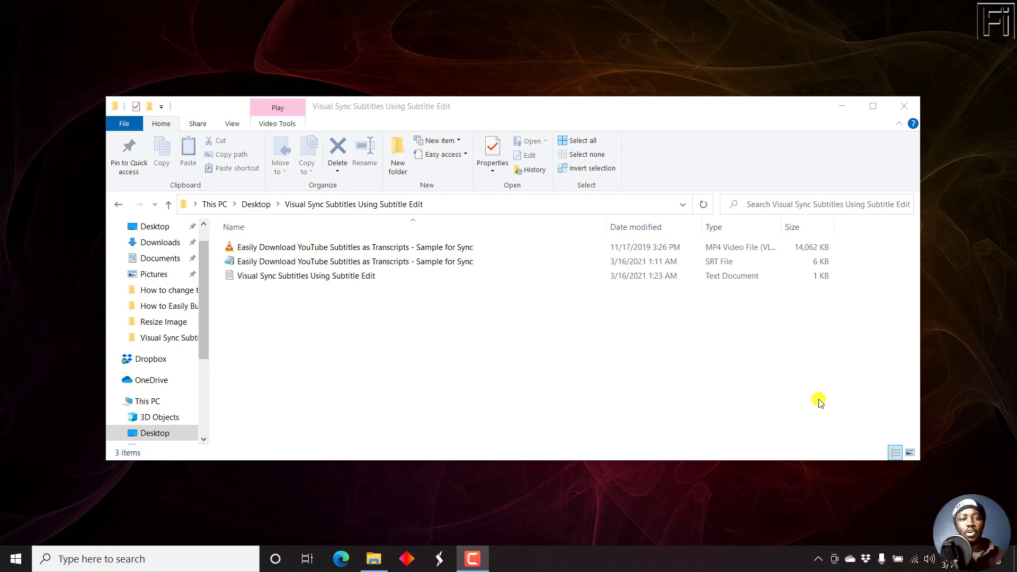
Note the sample MP4 video and out-of-sync SRT file, then launch Subtitle Edit via search
{"action": "left_click", "coordinate": [341, 247]}
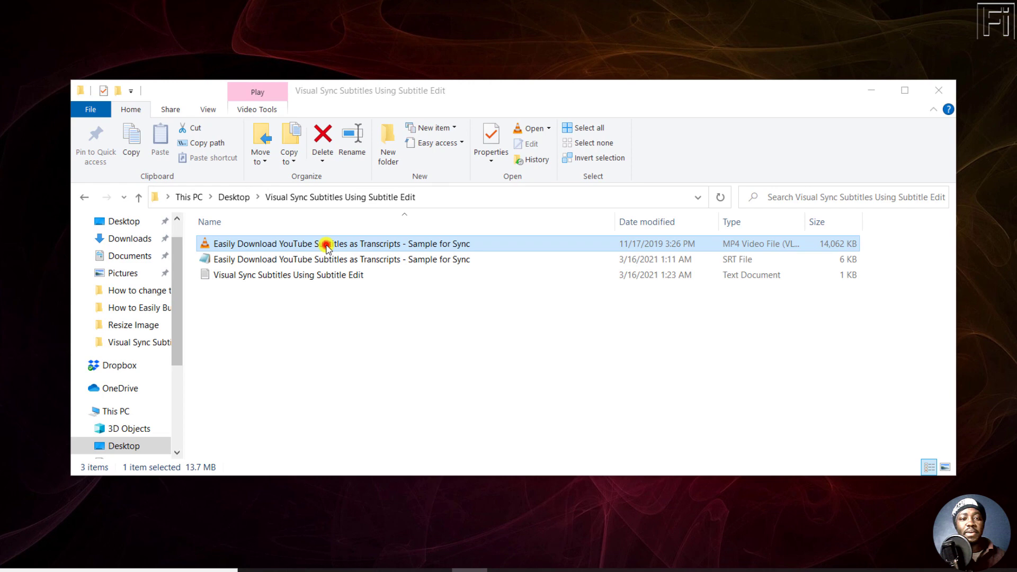
{"action": "left_click", "coordinate": [391, 258]}
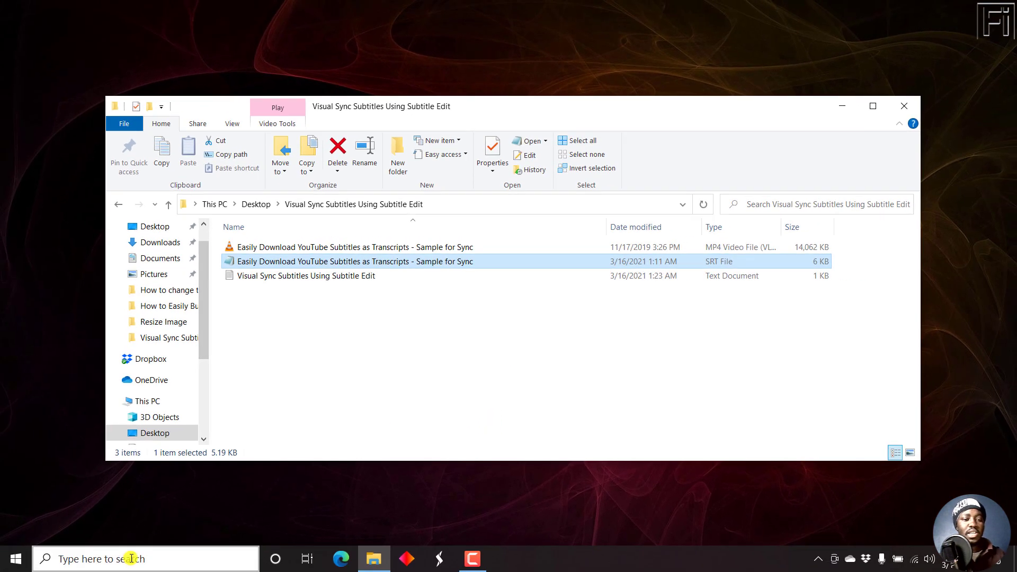
{"action": "left_click", "coordinate": [127, 556]}
{"action": "type", "text": "sub"}
{"action": "key", "text": "Return"}
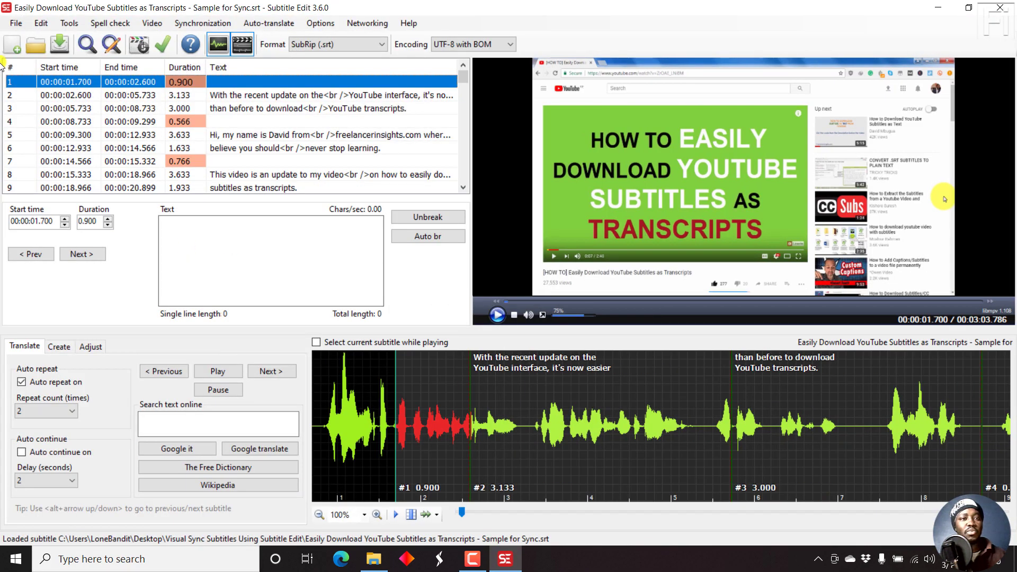
Start a new empty Untitled subtitle project, view the sample files folder, and return to Subtitle Edit
{"action": "left_click", "coordinate": [17, 22]}
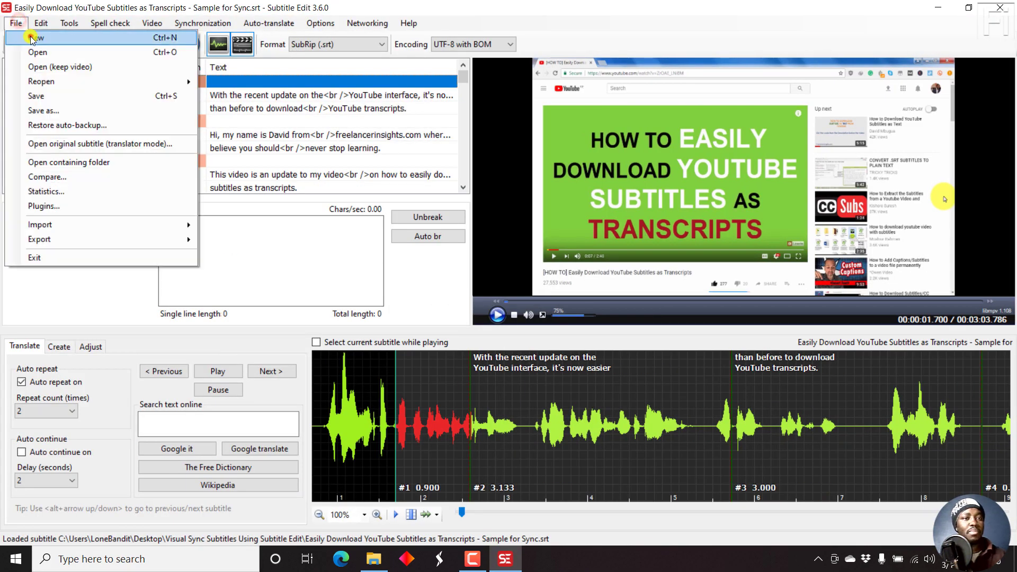
{"action": "left_click", "coordinate": [29, 34]}
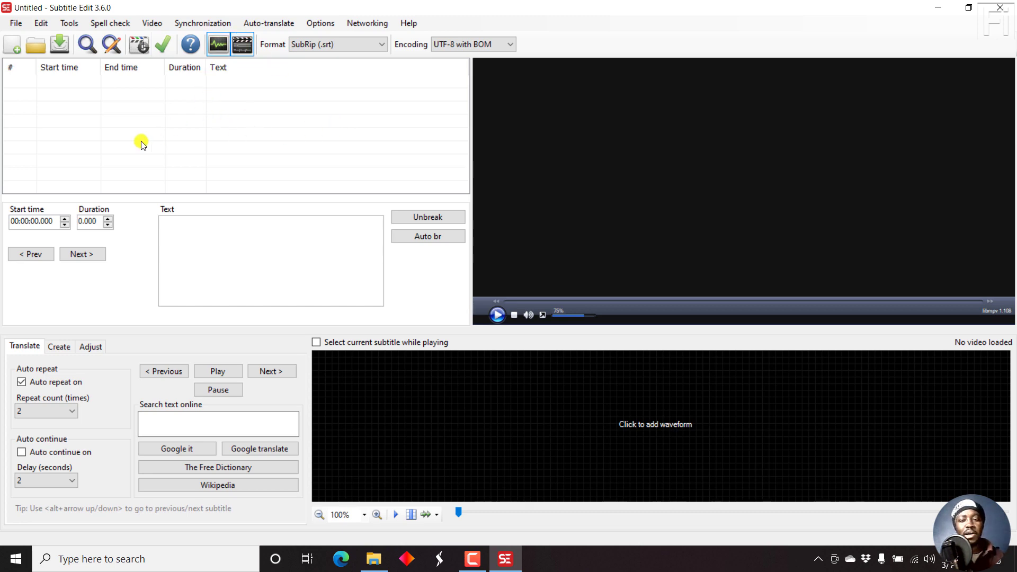
{"action": "left_click", "coordinate": [373, 559]}
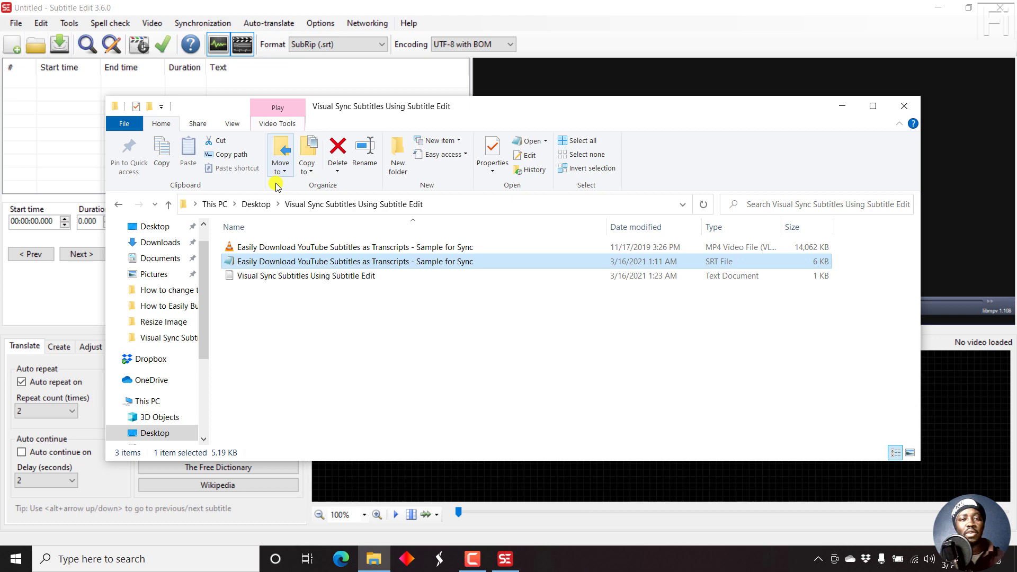
{"action": "left_click", "coordinate": [51, 6]}
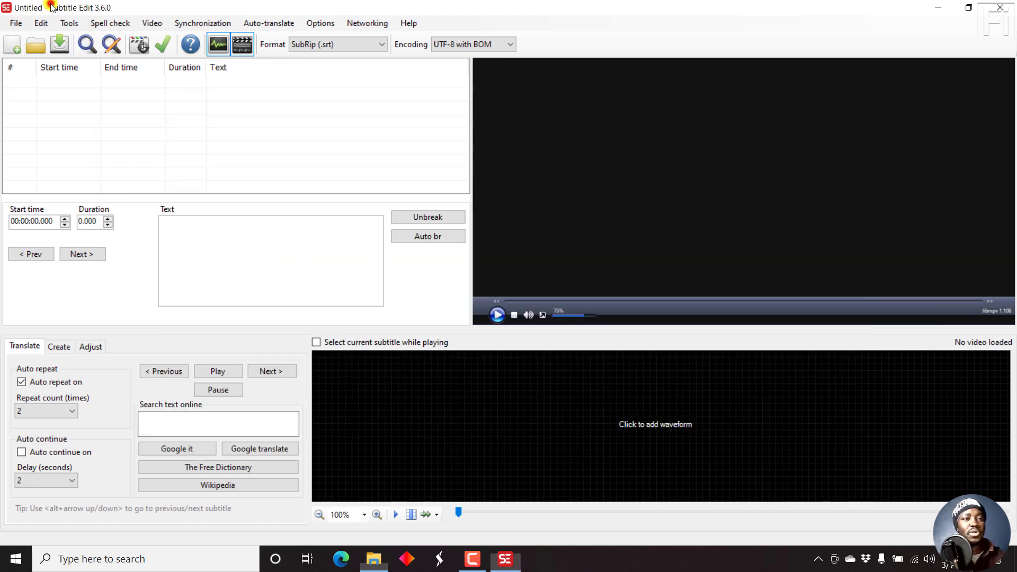
Open the 'Sample for Sync' SRT file, loading its subtitles with the video and waveform
{"action": "left_click", "coordinate": [18, 24]}
{"action": "left_click", "coordinate": [34, 51]}
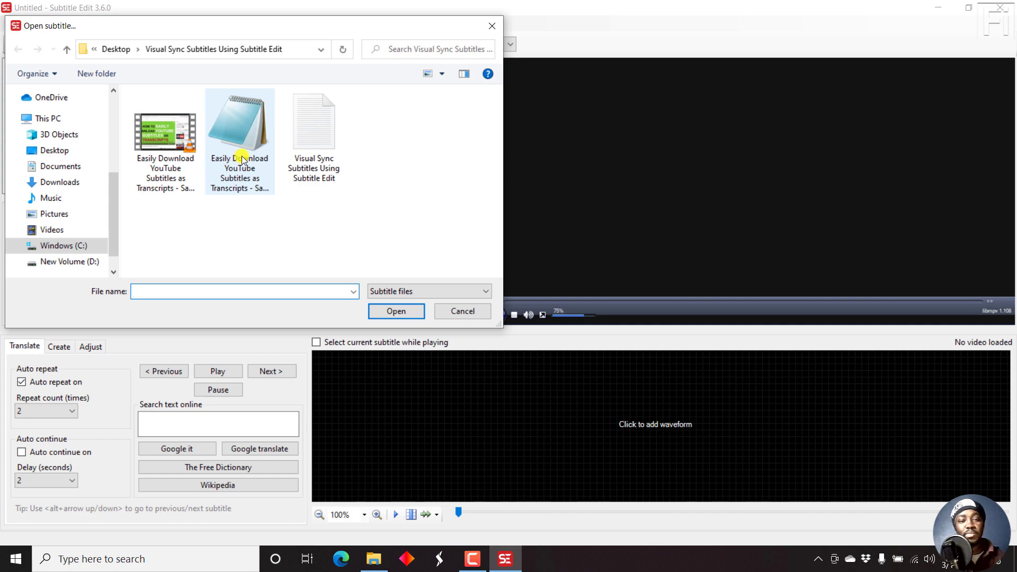
{"action": "left_click", "coordinate": [255, 167]}
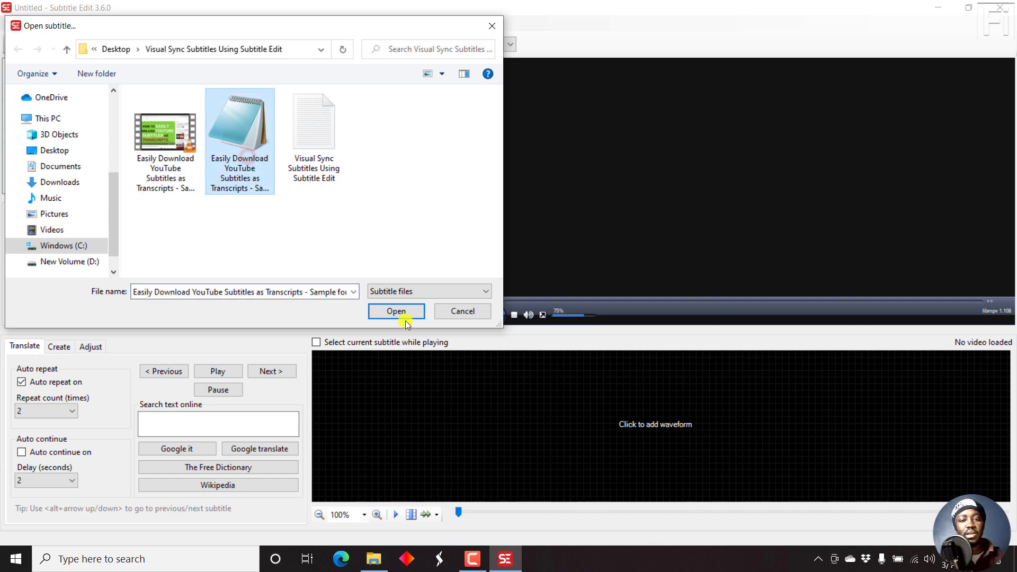
{"action": "left_click", "coordinate": [404, 311]}
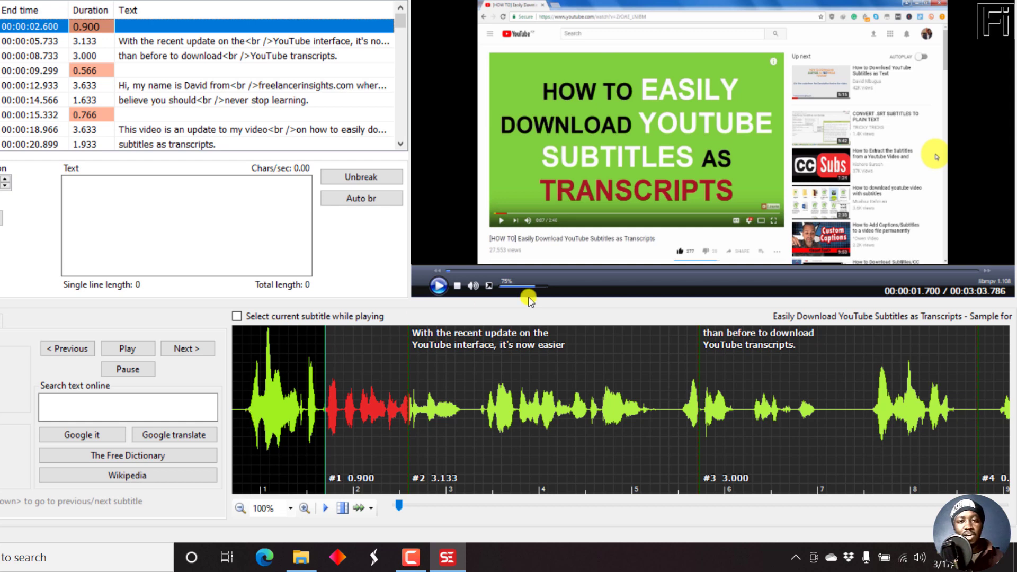
Stop and rewind the video, then set the waveform playback position near the first subtitle
{"action": "left_click", "coordinate": [457, 286]}
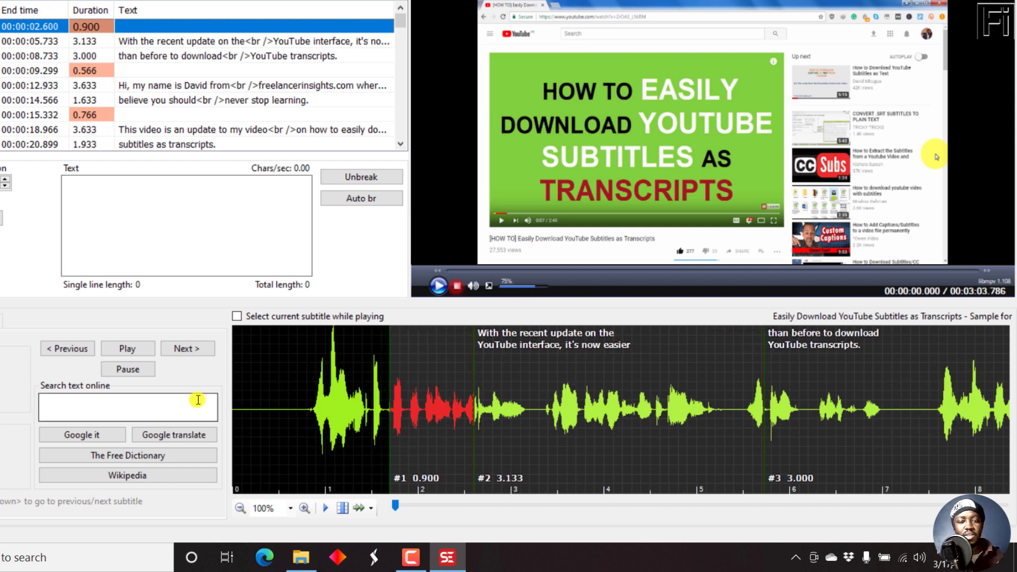
{"action": "left_click", "coordinate": [309, 415]}
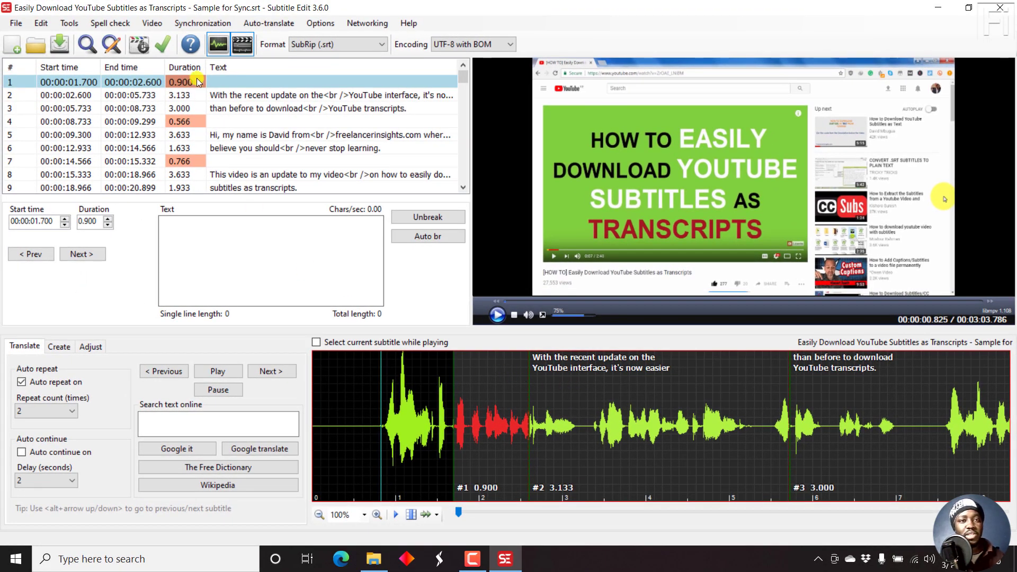
Launch Synchronization > Visual sync to show the start and end scenes side by side
{"action": "left_click", "coordinate": [203, 23]}
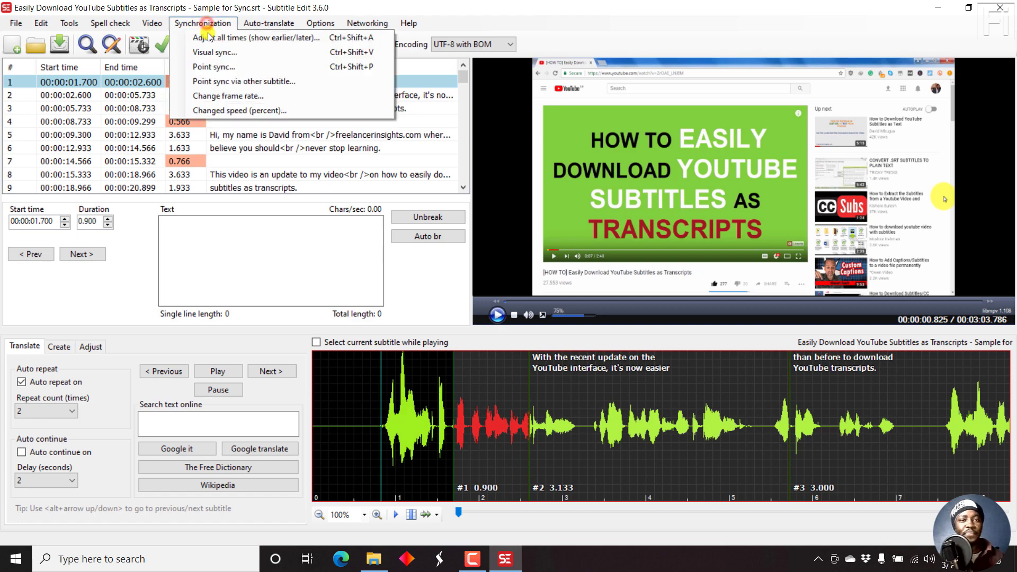
{"action": "left_click", "coordinate": [215, 53]}
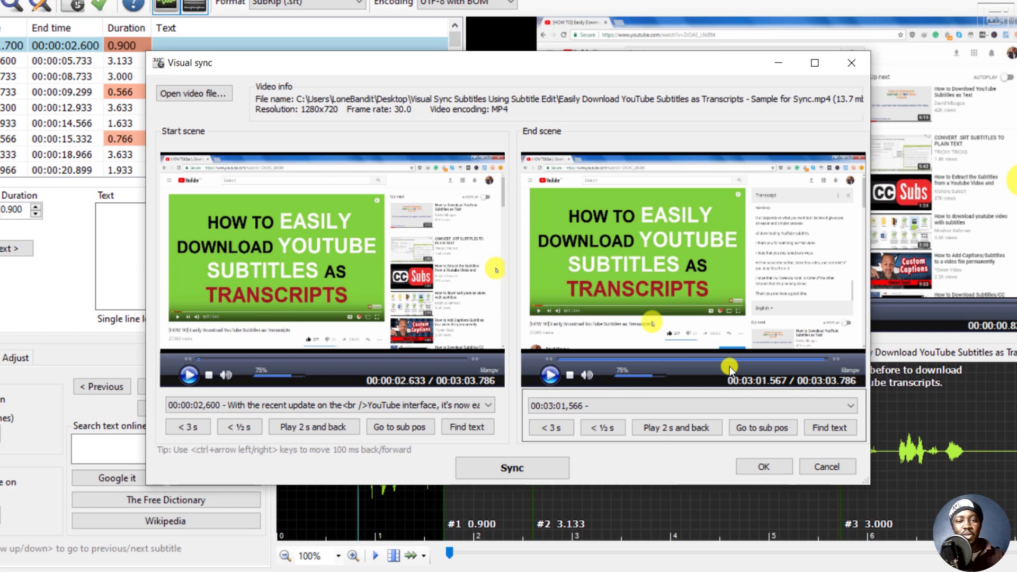
Position the start-scene video where speech begins, nudging it back to 00:00:00.900
{"action": "left_click", "coordinate": [209, 377]}
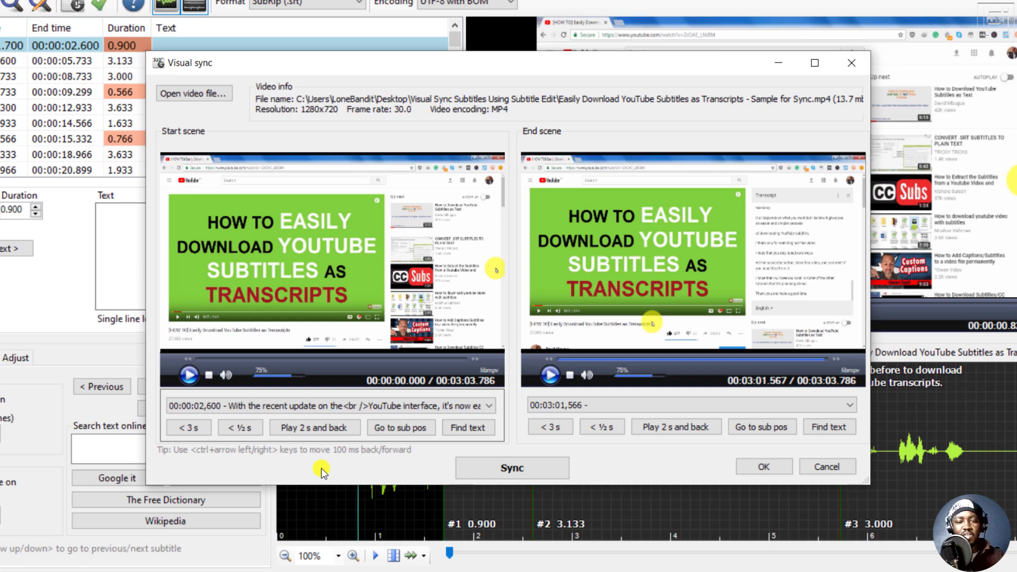
{"action": "left_click", "coordinate": [188, 380]}
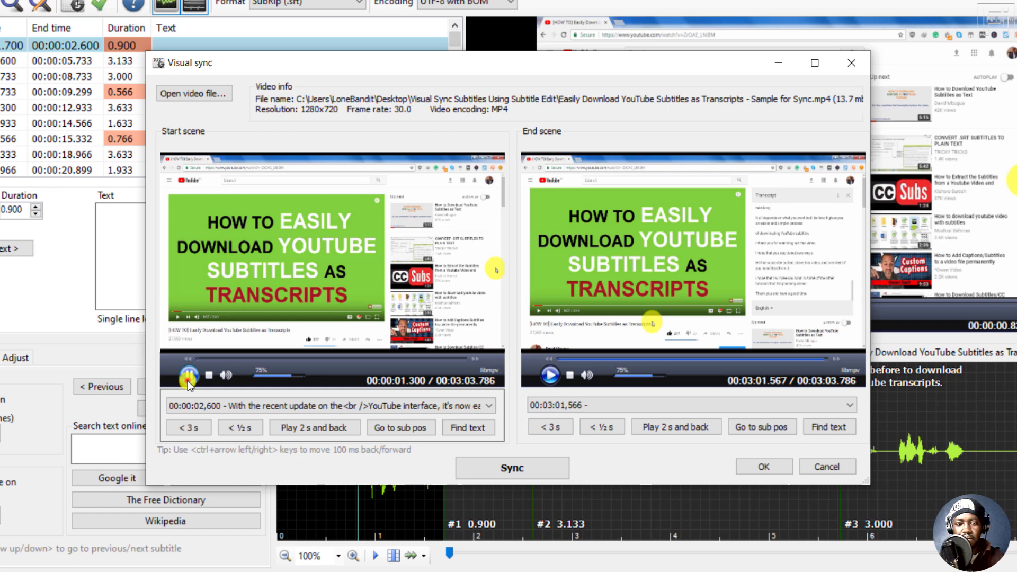
{"action": "left_click", "coordinate": [188, 380]}
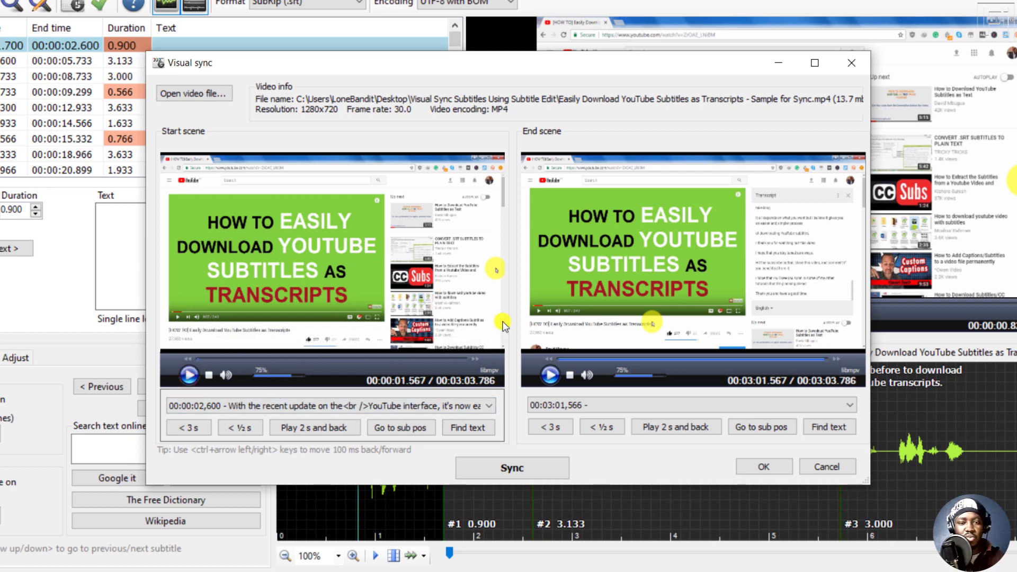
{"action": "key", "text": "ctrl+Left"}
{"action": "key", "text": "ctrl+Left"}
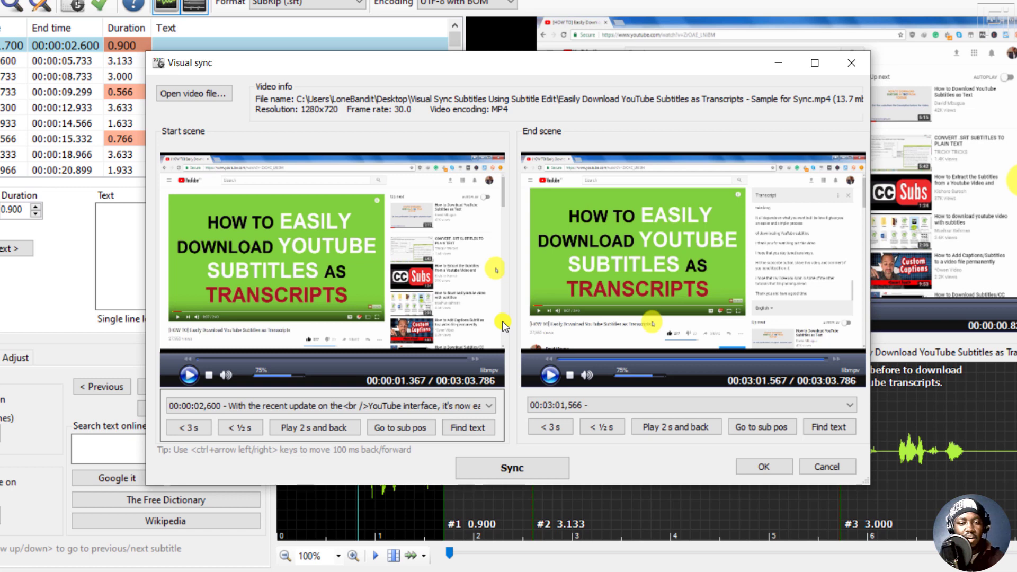
{"action": "key", "text": "ctrl+Left"}
{"action": "key", "text": "ctrl+Left"}
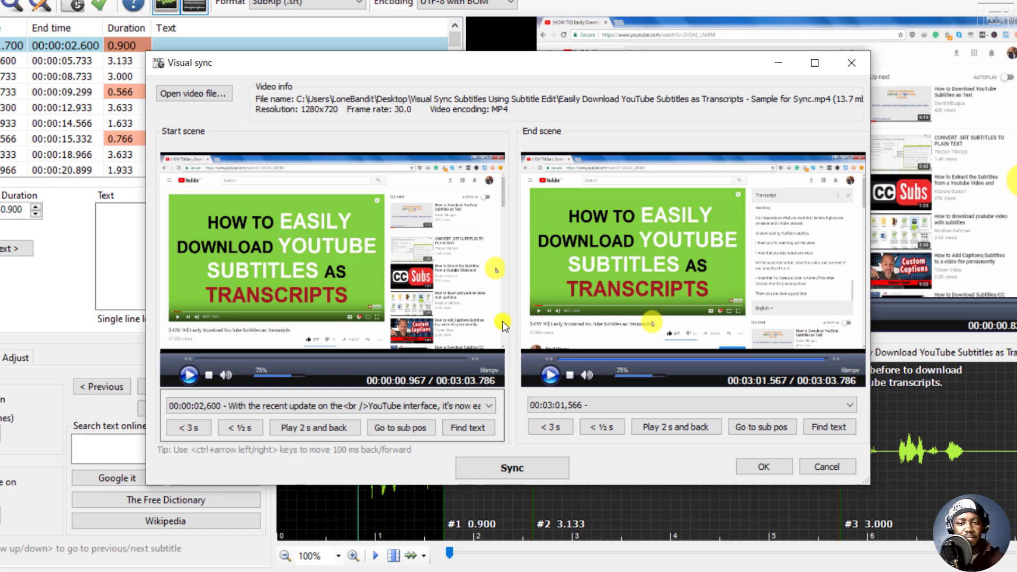
{"action": "left_click", "coordinate": [190, 376]}
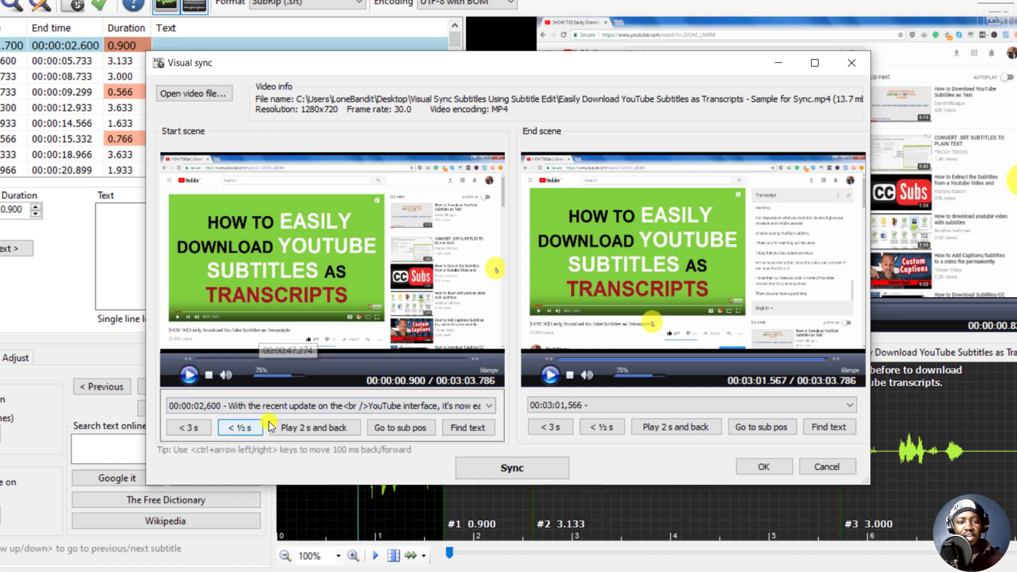
Choose the first subtitle line (00:00:02,600 'With the recent update...') as the start scene
{"action": "left_click", "coordinate": [324, 408]}
{"action": "left_click", "coordinate": [324, 407]}
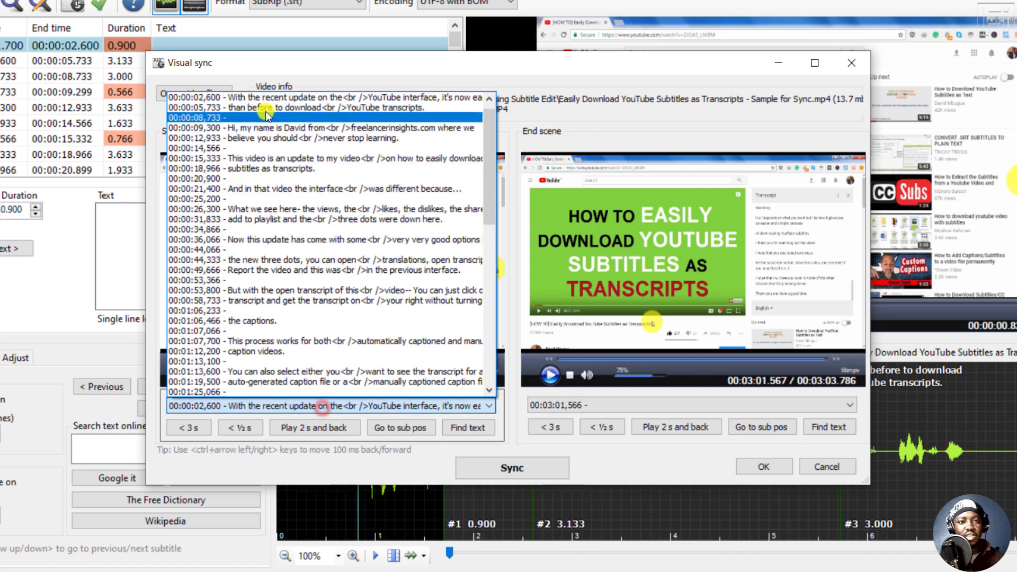
{"action": "left_click", "coordinate": [281, 99]}
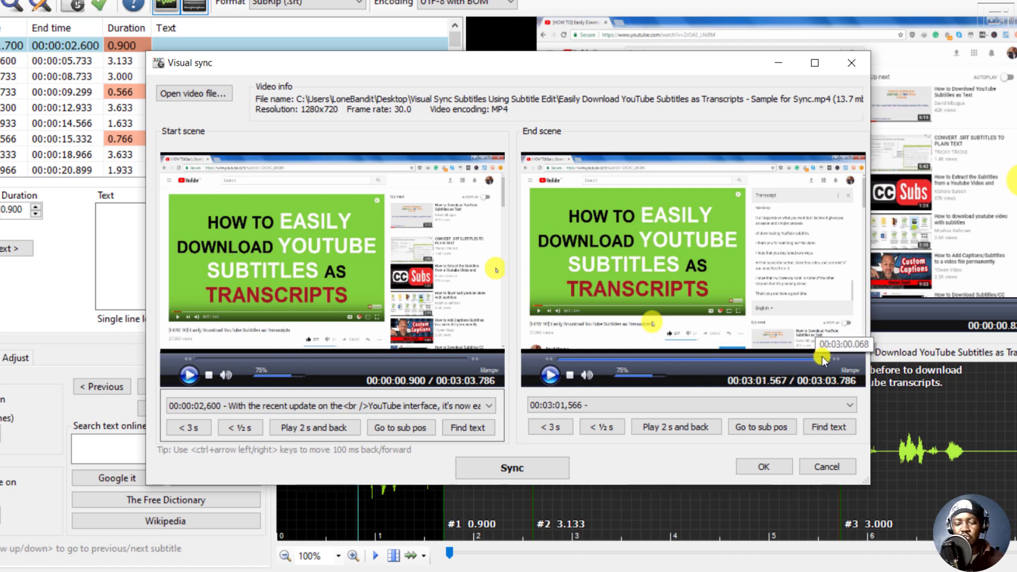
Review the end-scene subtitle list, then play the end-scene video and step back toward the final line
{"action": "left_click", "coordinate": [652, 408]}
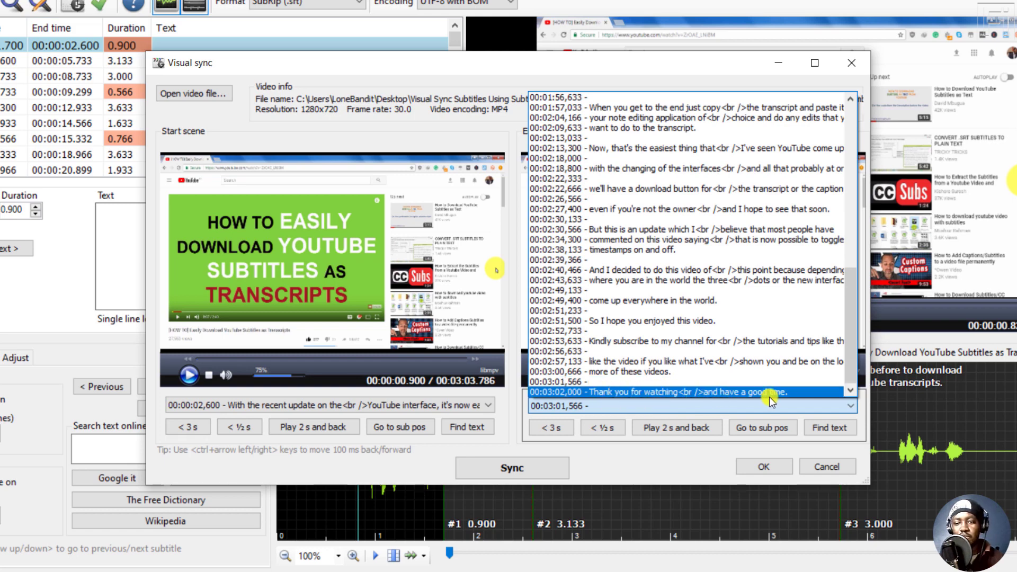
{"action": "left_click", "coordinate": [525, 68]}
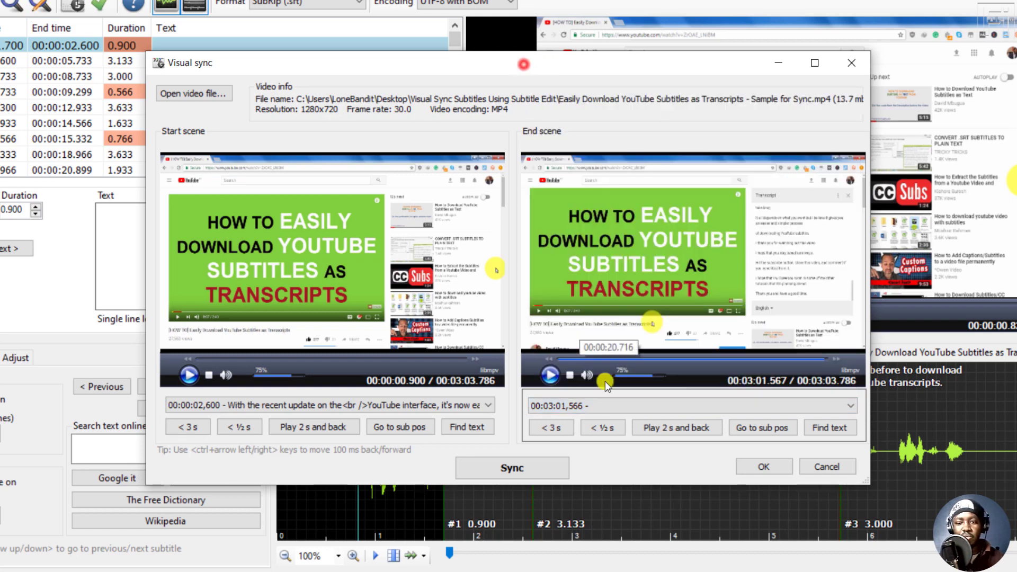
{"action": "left_click", "coordinate": [550, 375]}
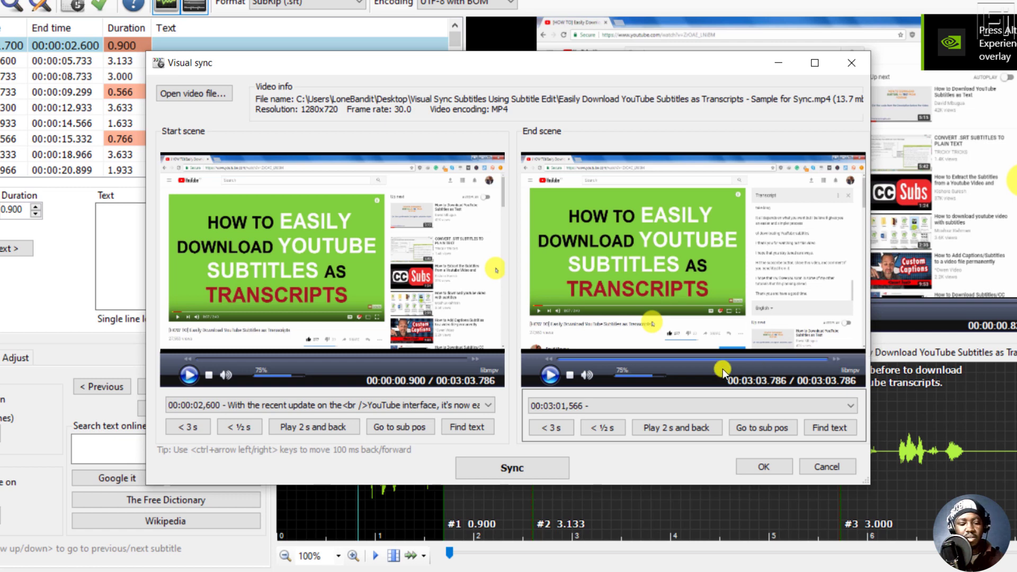
{"action": "key", "text": "ctrl+Left"}
{"action": "key", "text": "ctrl+Left"}
{"action": "key", "text": "ctrl+Left"}
{"action": "key", "text": "ctrl+Left"}
{"action": "key", "text": "ctrl+Left"}
{"action": "key", "text": "ctrl+Left"}
{"action": "key", "text": "ctrl+Left"}
{"action": "key", "text": "ctrl+Left"}
{"action": "key", "text": "ctrl+Left"}
{"action": "key", "text": "ctrl+Left"}
{"action": "key", "text": "ctrl+Left"}
{"action": "key", "text": "ctrl+Left"}
{"action": "key", "text": "ctrl+Left"}
{"action": "key", "text": "ctrl+Left"}
{"action": "key", "text": "ctrl+Left"}
{"action": "key", "text": "ctrl+Left"}
{"action": "key", "text": "ctrl+Left"}
{"action": "key", "text": "ctrl+Left"}
{"action": "key", "text": "ctrl+Left"}
{"action": "key", "text": "ctrl+Left"}
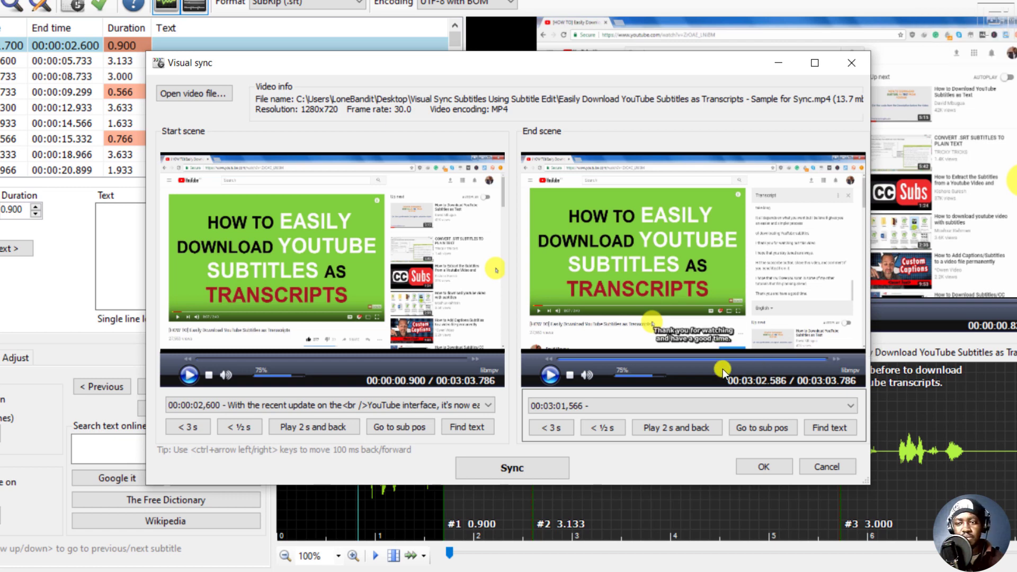
{"action": "key", "text": "ctrl+Left"}
{"action": "key", "text": "ctrl+Left"}
{"action": "key", "text": "ctrl+Left"}
{"action": "key", "text": "ctrl+Left"}
{"action": "key", "text": "ctrl+Left"}
{"action": "key", "text": "ctrl+Left"}
{"action": "key", "text": "ctrl+Left"}
{"action": "key", "text": "ctrl+Left"}
{"action": "key", "text": "ctrl+Left"}
{"action": "key", "text": "ctrl+Left"}
{"action": "key", "text": "ctrl+Left"}
{"action": "key", "text": "ctrl+Left"}
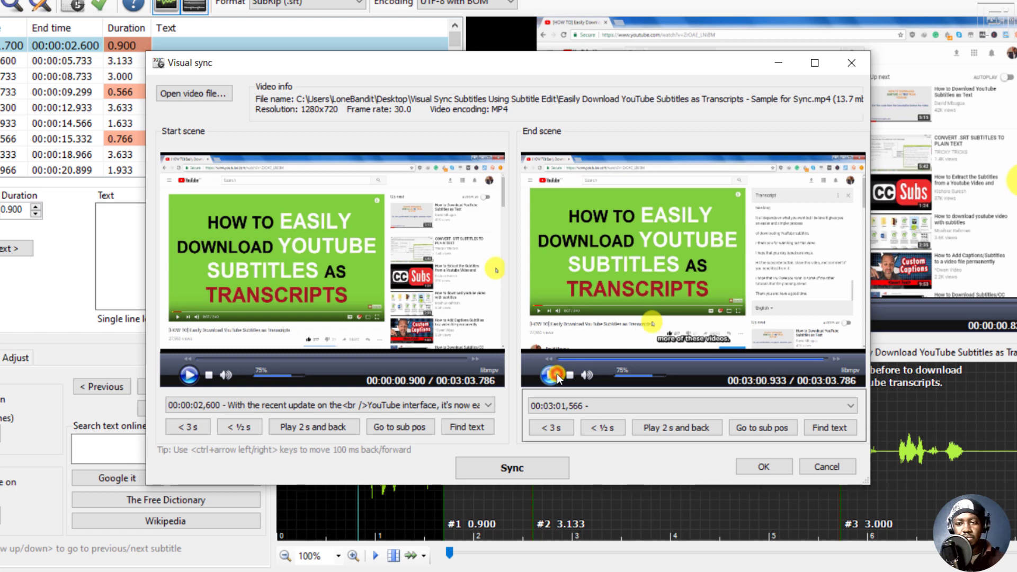
{"action": "key", "text": "ctrl+Left"}
{"action": "key", "text": "ctrl+Left"}
{"action": "key", "text": "ctrl+Left"}
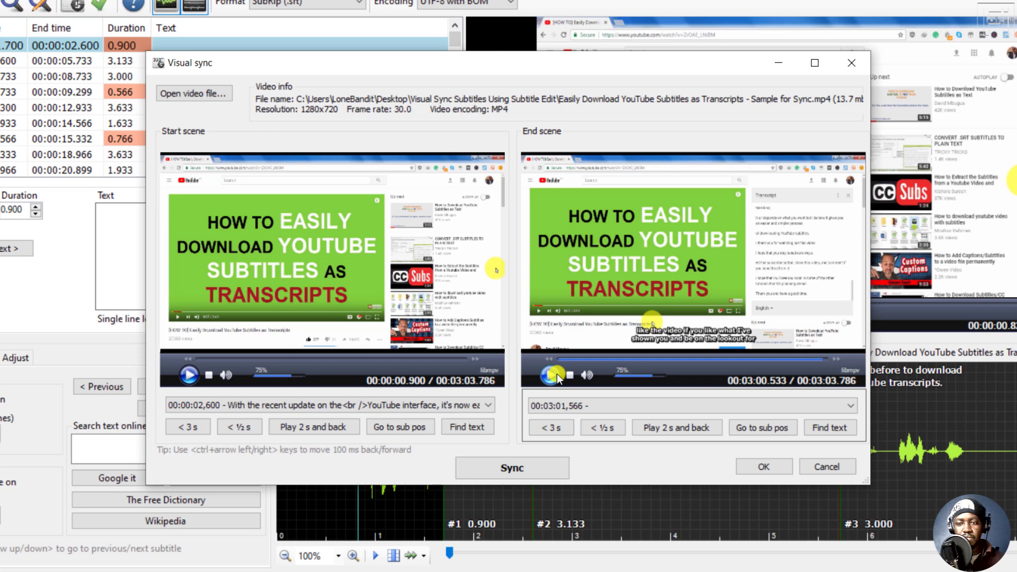
Fine-tune the end-scene video to about 03:00.433, where the final spoken line begins
{"action": "left_click", "coordinate": [557, 373]}
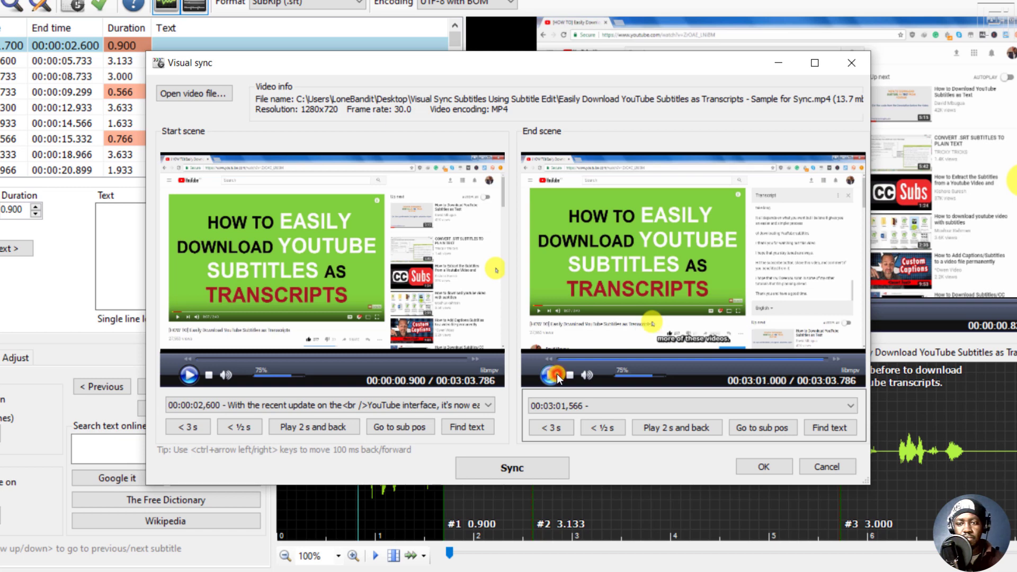
{"action": "key", "text": "ctrl+Left"}
{"action": "key", "text": "ctrl+Left"}
{"action": "key", "text": "ctrl+Left"}
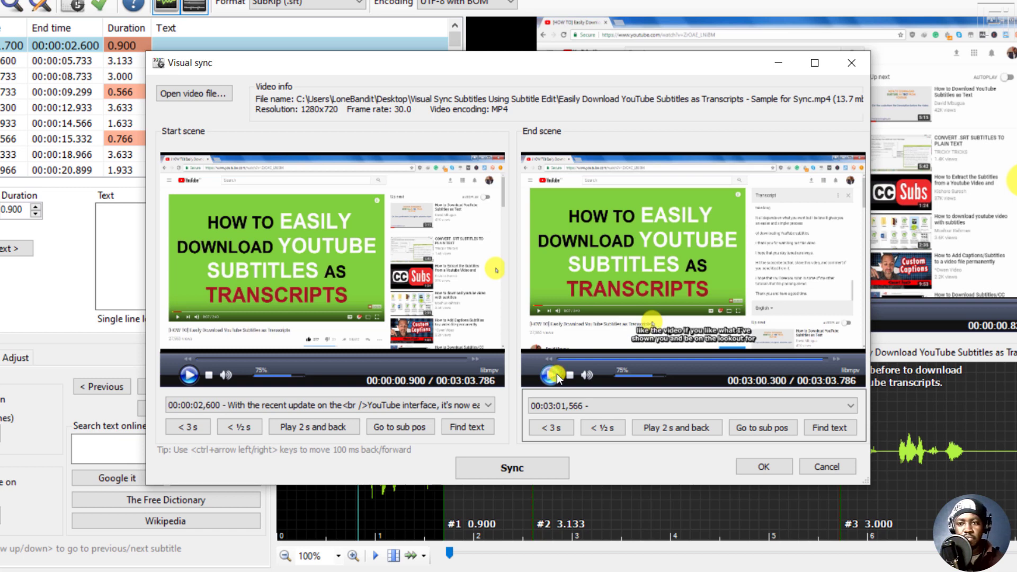
{"action": "key", "text": "ctrl+Left"}
{"action": "key", "text": "ctrl+Left"}
{"action": "key", "text": "ctrl+Left"}
{"action": "key", "text": "ctrl+Left"}
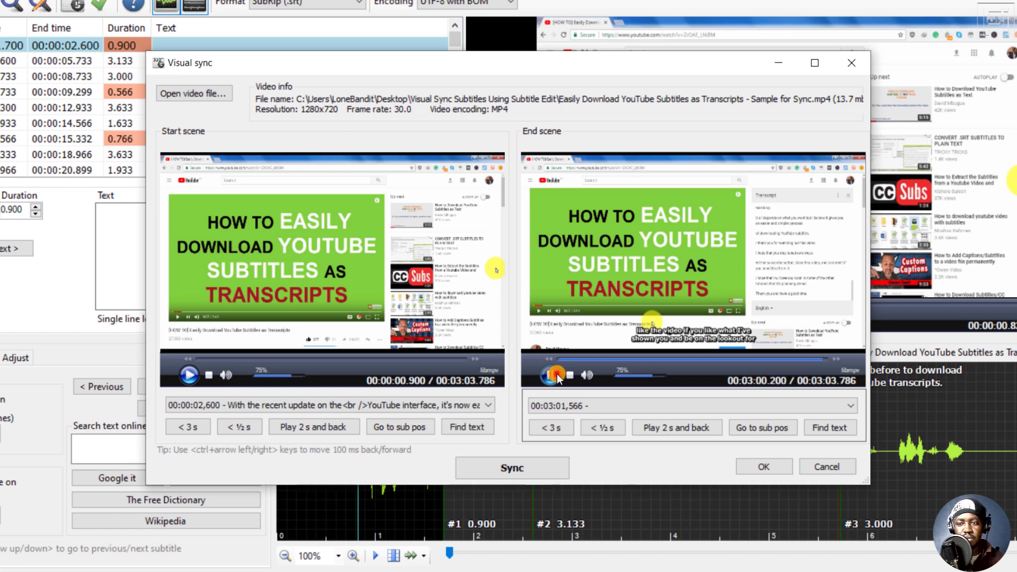
{"action": "left_click", "coordinate": [558, 374]}
{"action": "left_click", "coordinate": [558, 373]}
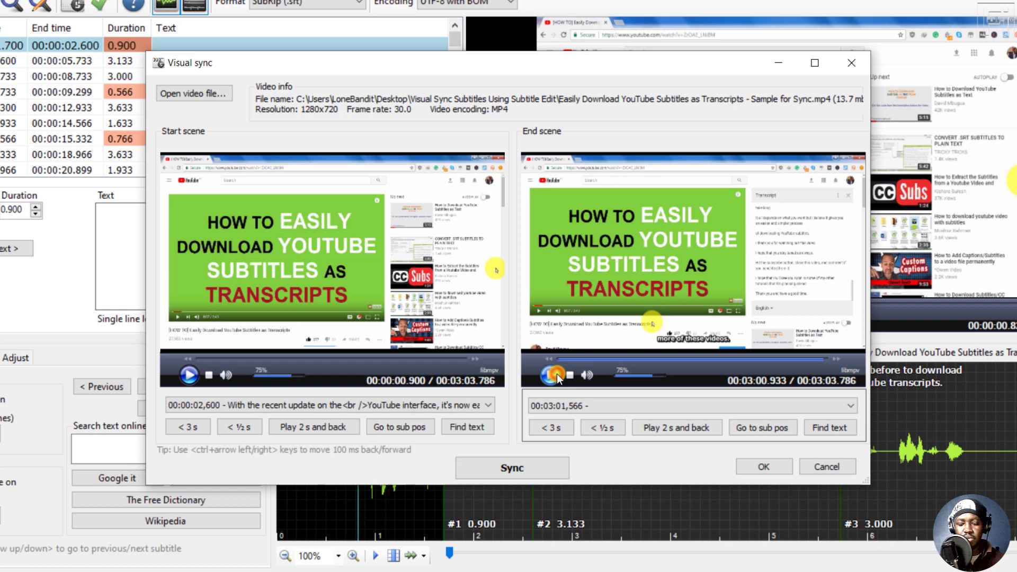
{"action": "key", "text": "ctrl+Left"}
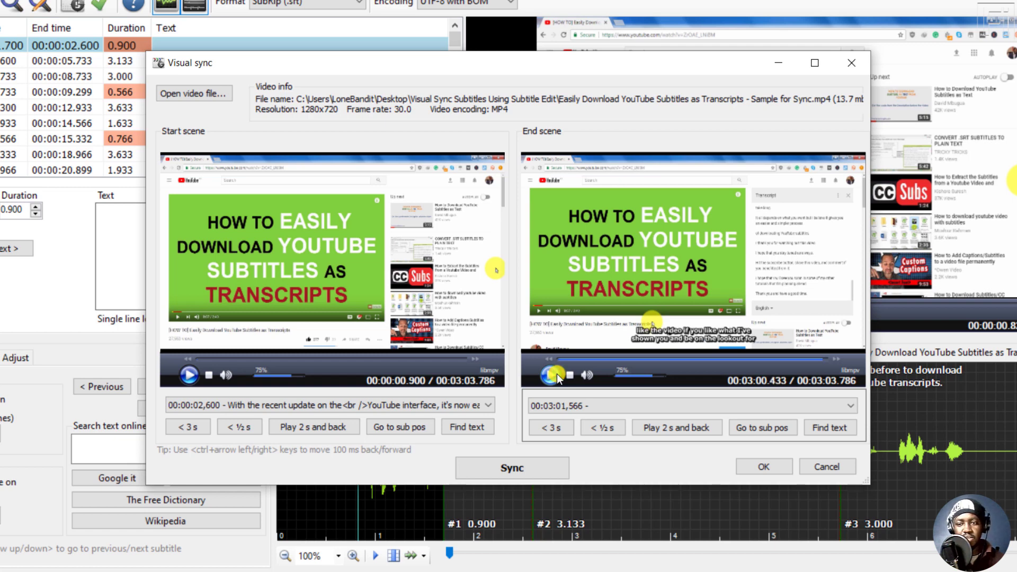
{"action": "left_click", "coordinate": [640, 406]}
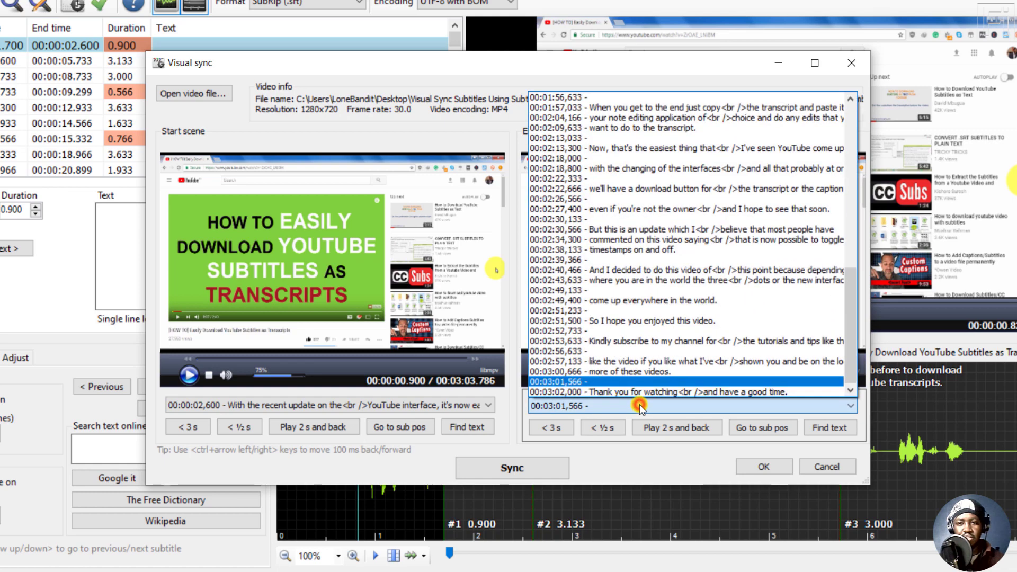
Set 'Thank you for watching' (00:03:02,000) as the end-scene subtitle, sync, and confirm with OK
{"action": "left_click", "coordinate": [630, 392]}
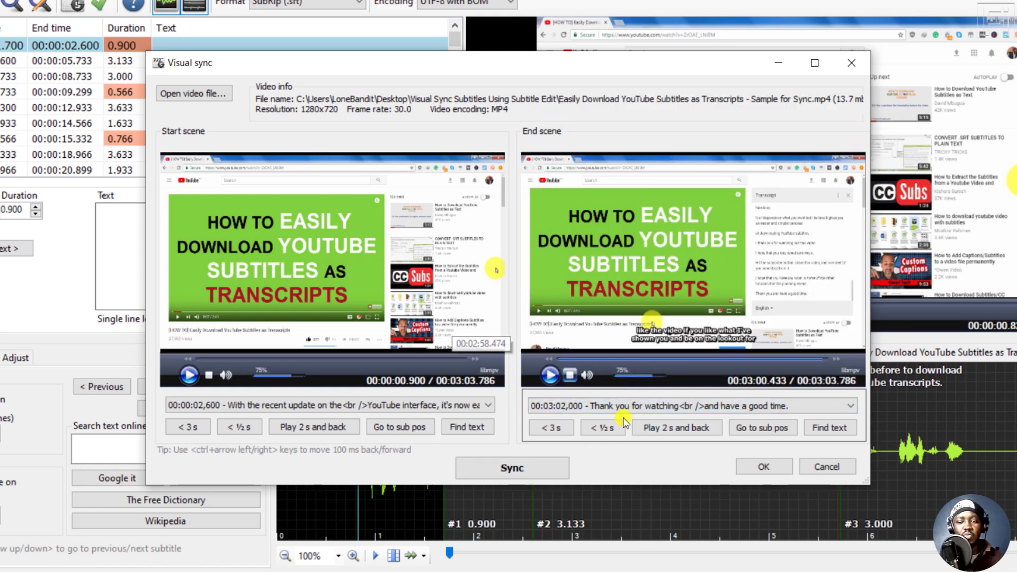
{"action": "left_click", "coordinate": [507, 472]}
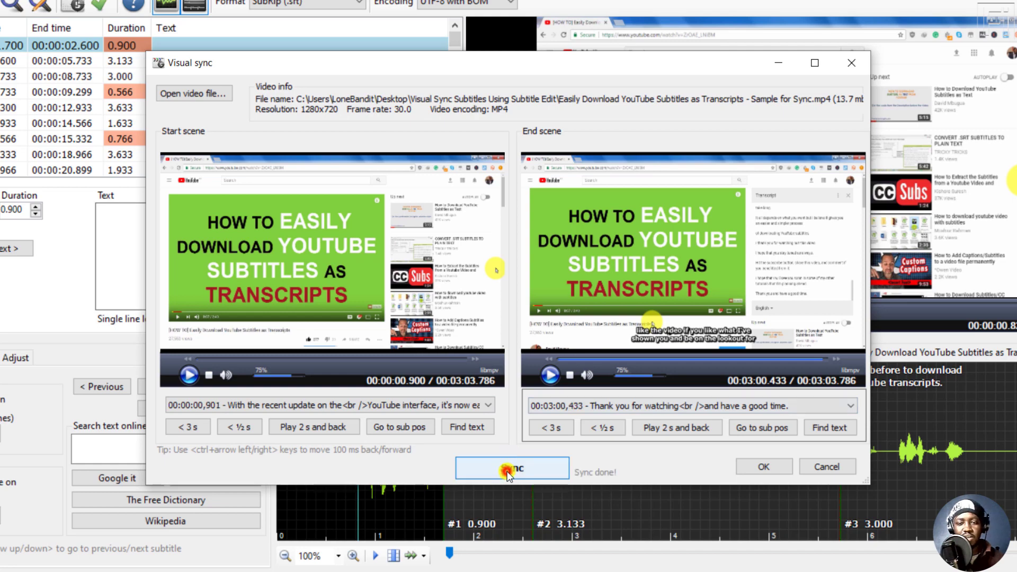
{"action": "left_click", "coordinate": [765, 467]}
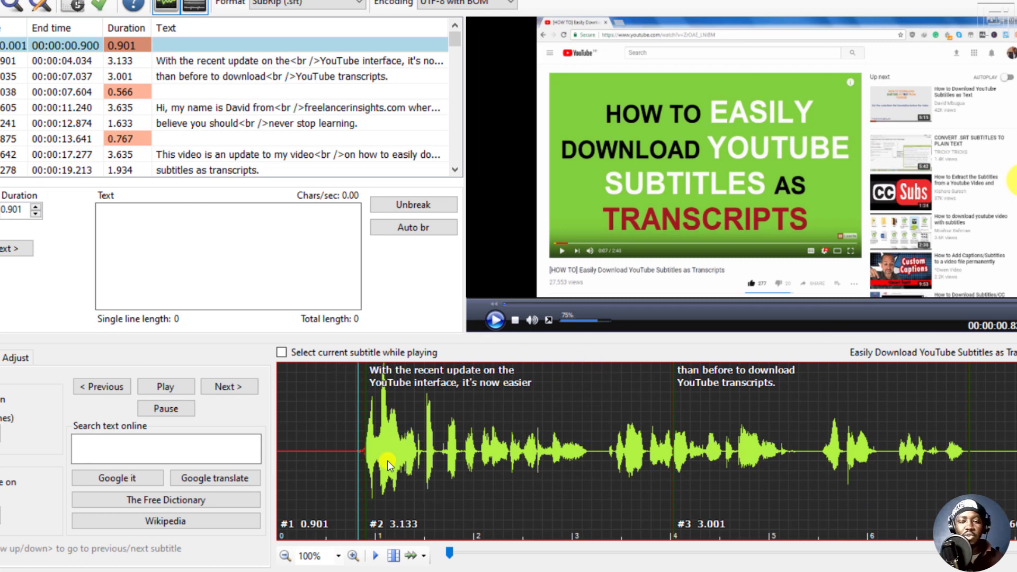
Move playback to about 0.4 seconds and undo subtitle 1's start-time change with Ctrl+Z
{"action": "left_click", "coordinate": [462, 418]}
{"action": "left_click", "coordinate": [325, 419]}
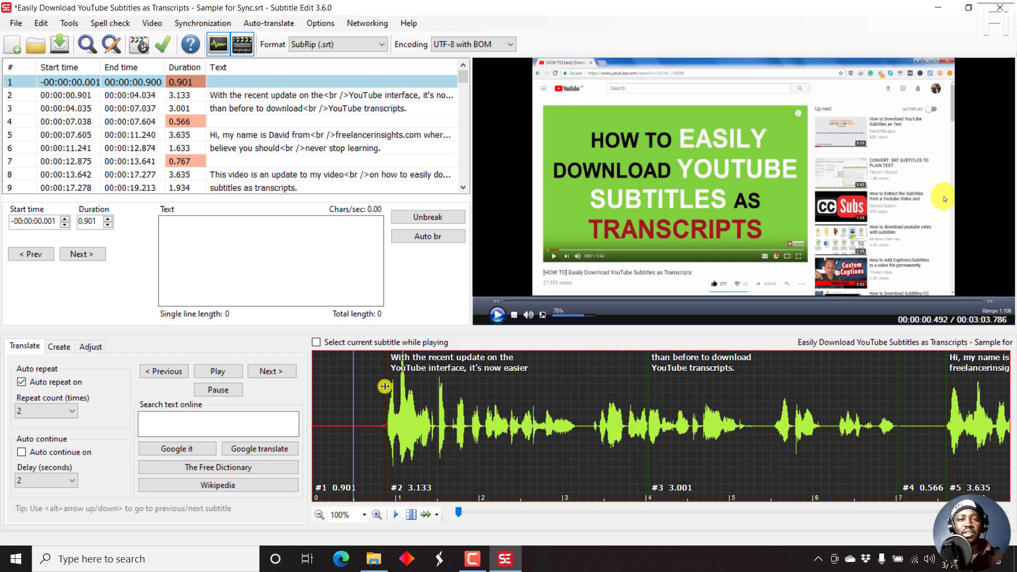
{"action": "key", "text": "ctrl+z"}
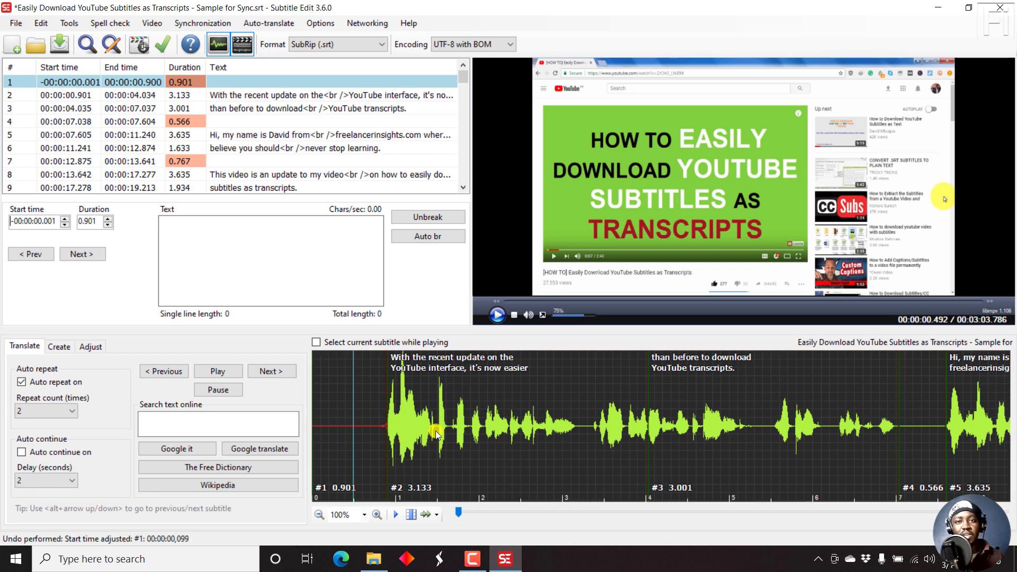